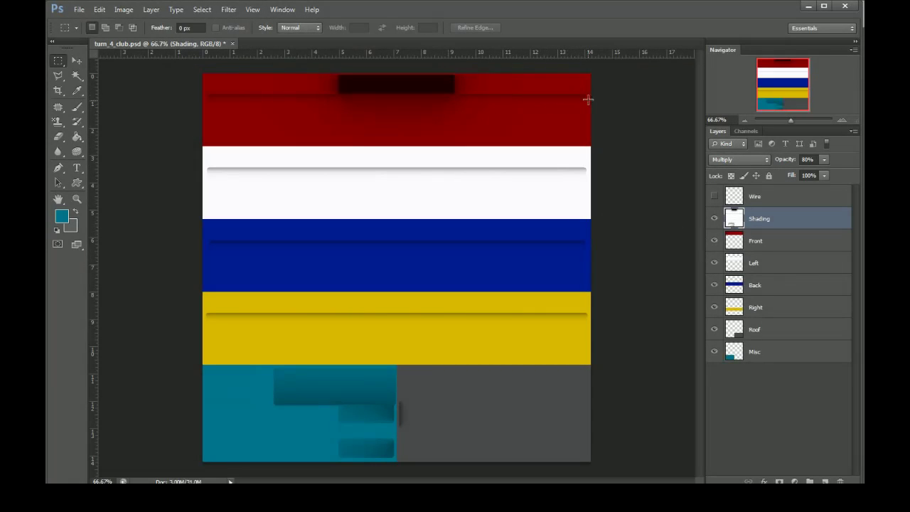
Show the Wire layer, then turn the Shading layer off and on to compare the texture with and without it
click(713, 196)
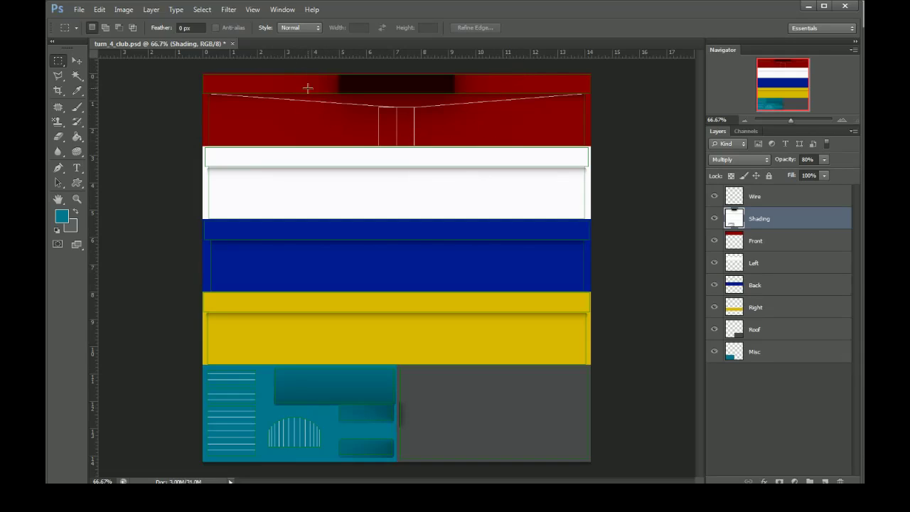
click(713, 218)
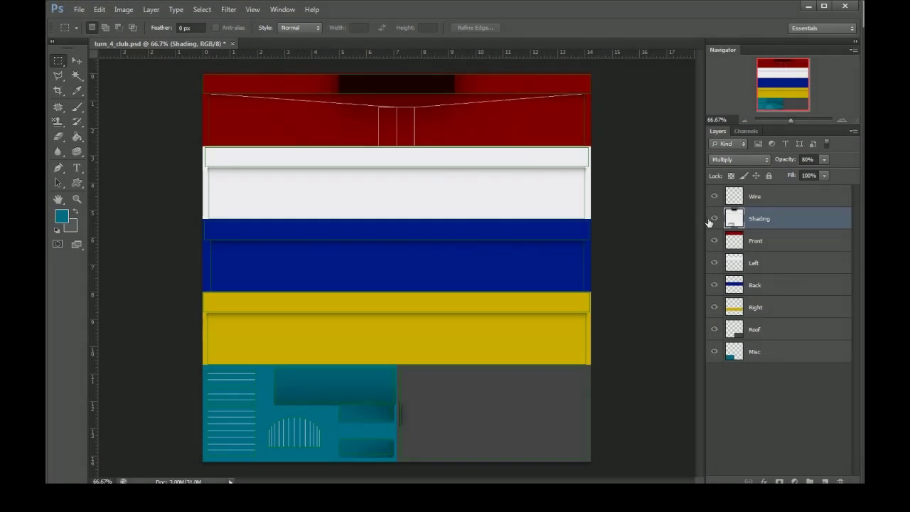
click(715, 218)
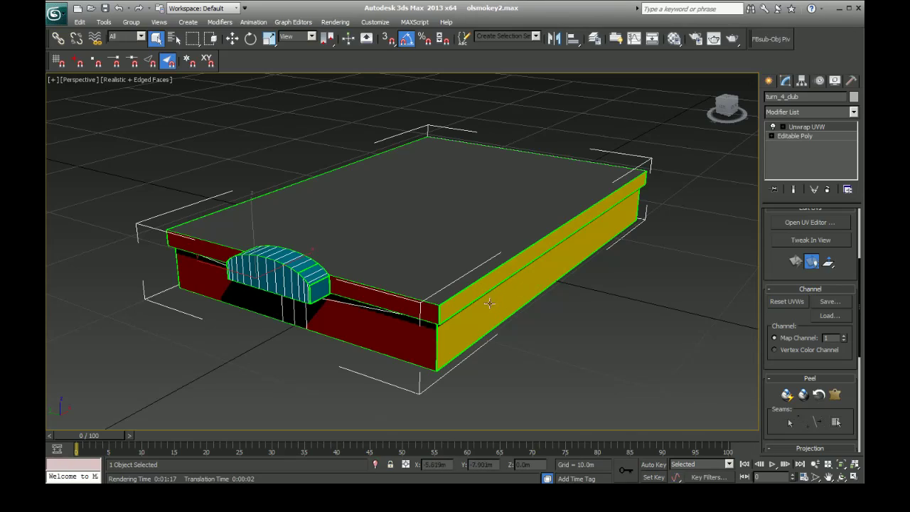
Locate the Unwrap UVW modifier among the modifiers available for the turn_4_club object in 3ds Max
click(822, 116)
scroll(810, 355, down, 15)
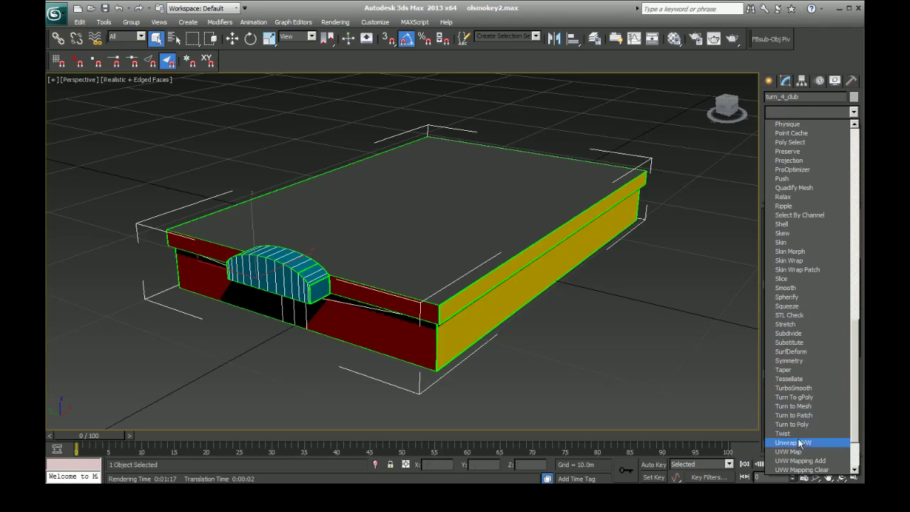
scroll(810, 422, down, 3)
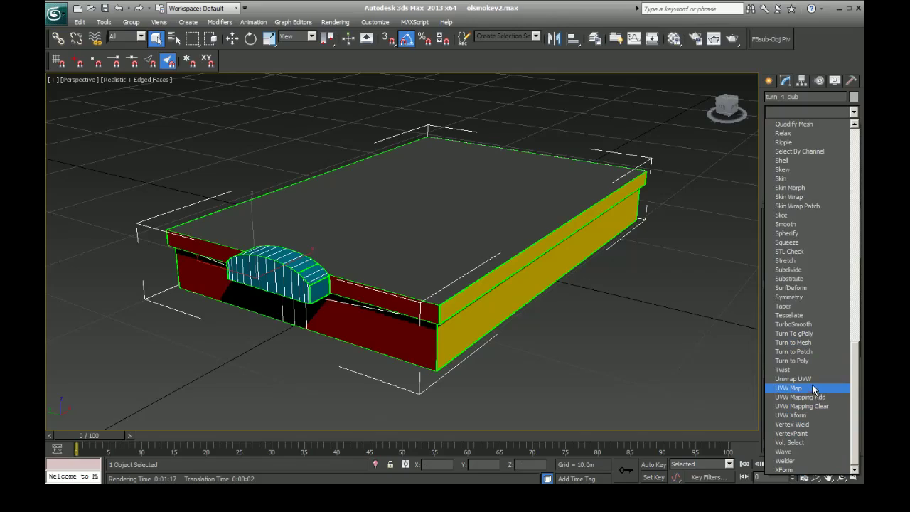
click(810, 380)
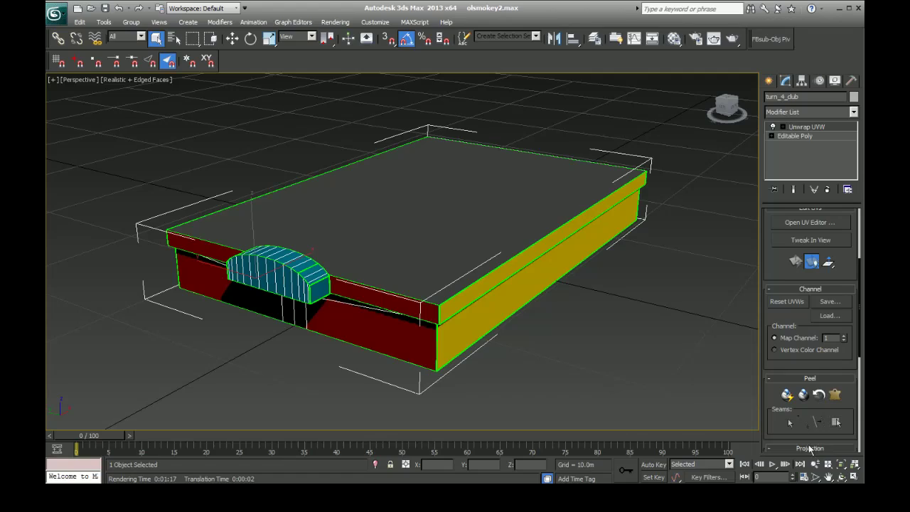
Open the UV editor for turn_4_club at full size and examine the UV layout over its texture
click(808, 223)
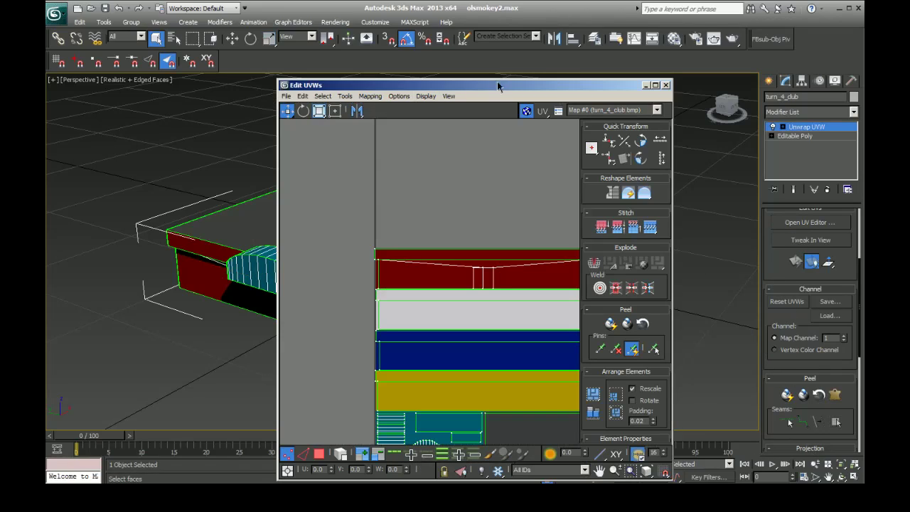
double_click(497, 86)
scroll(211, 241, down, 3)
scroll(238, 348, up, 5)
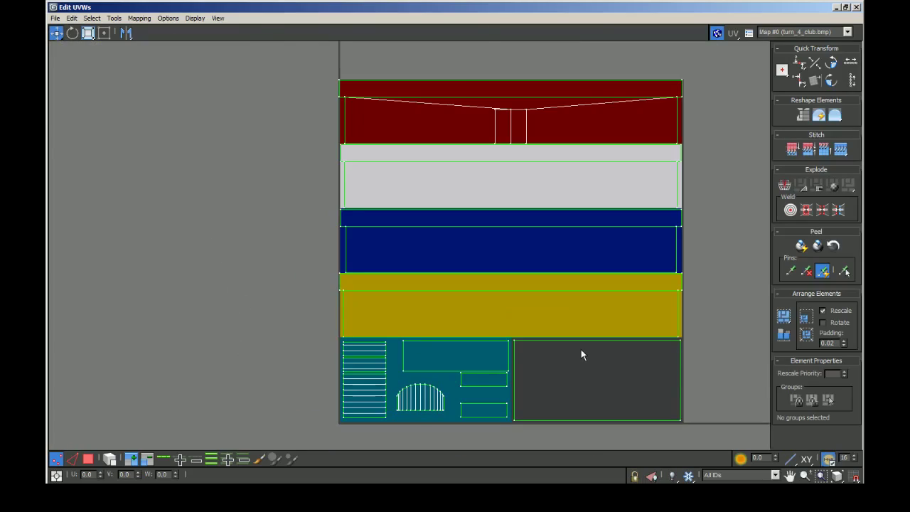
scroll(582, 348, up, 2)
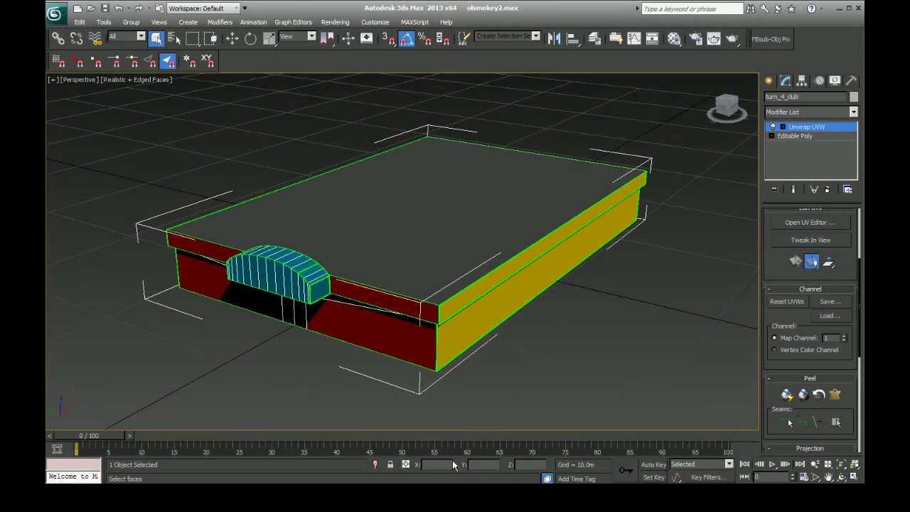
click(338, 22)
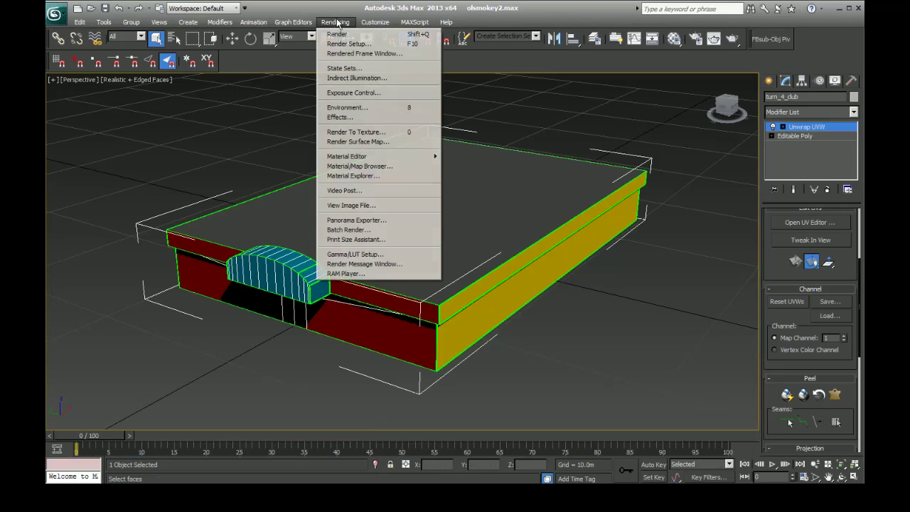
click(360, 133)
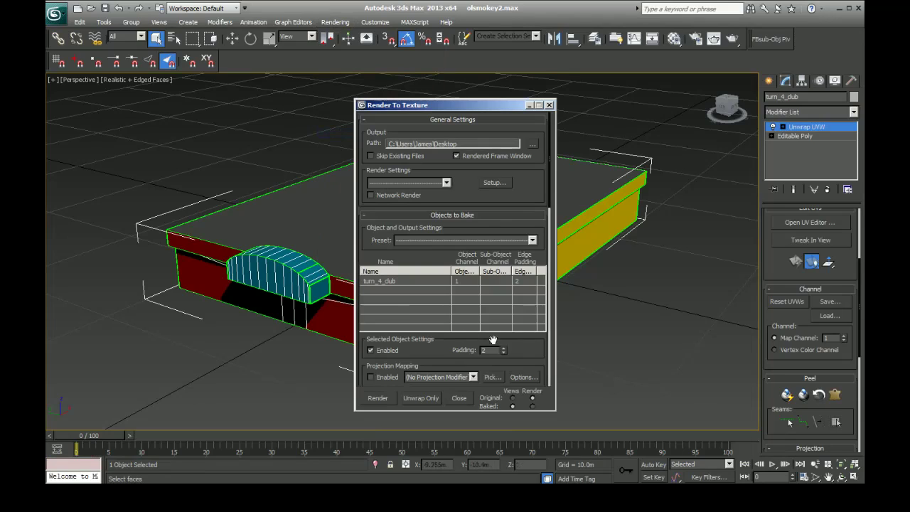
click(337, 27)
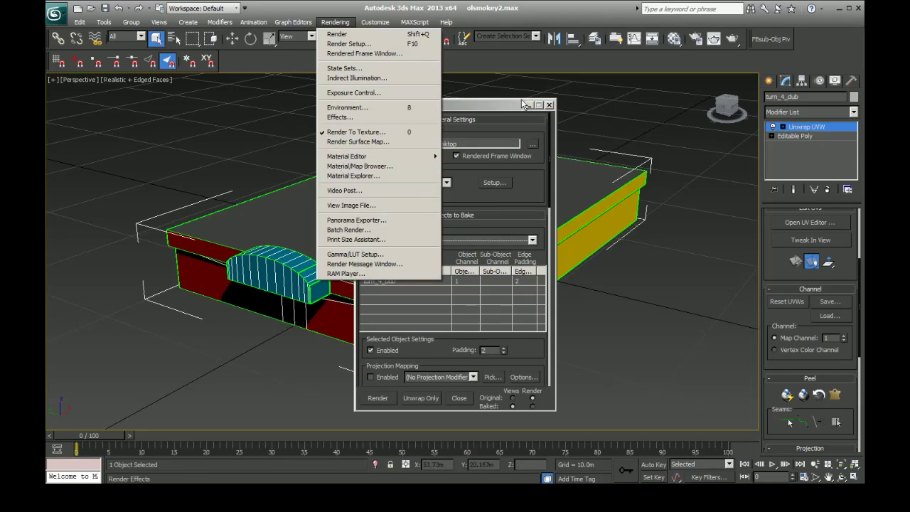
click(355, 132)
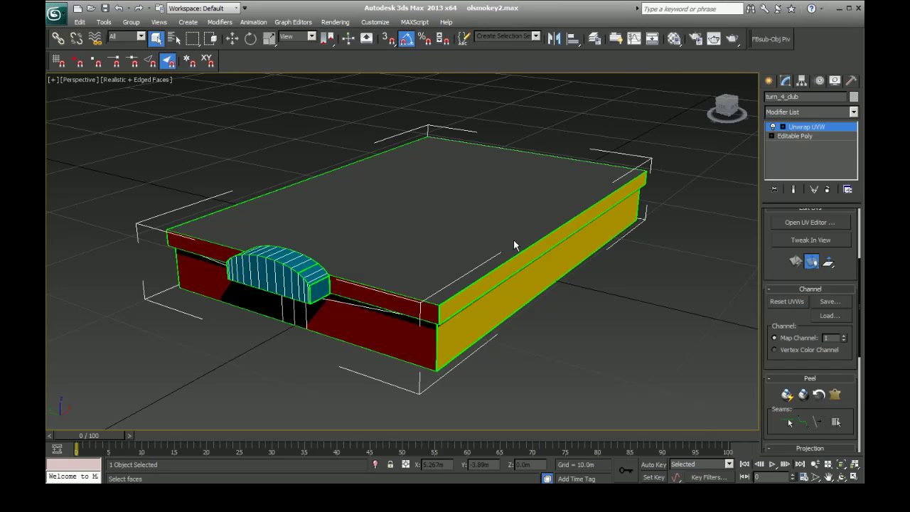
Open Render To Texture and load the mental.ray.daylighting.high render preset with all of its categories
key(0)
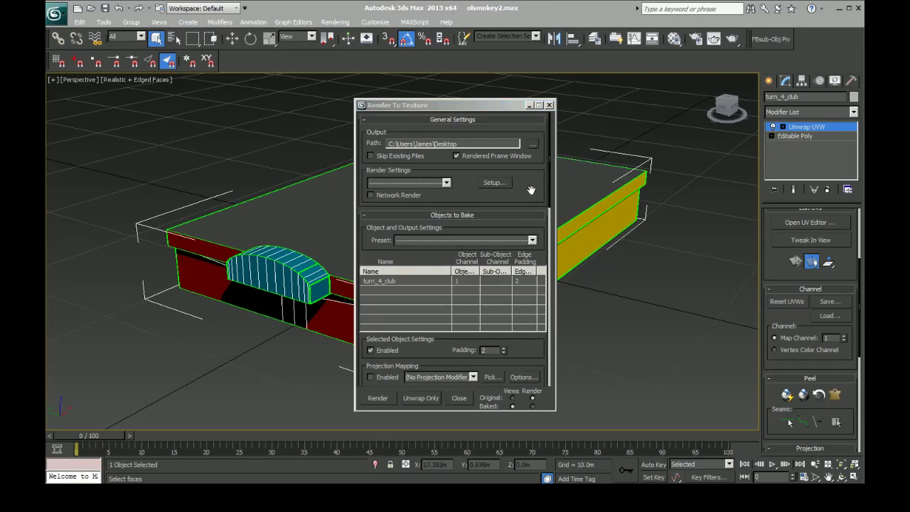
drag(531, 191, 523, 228)
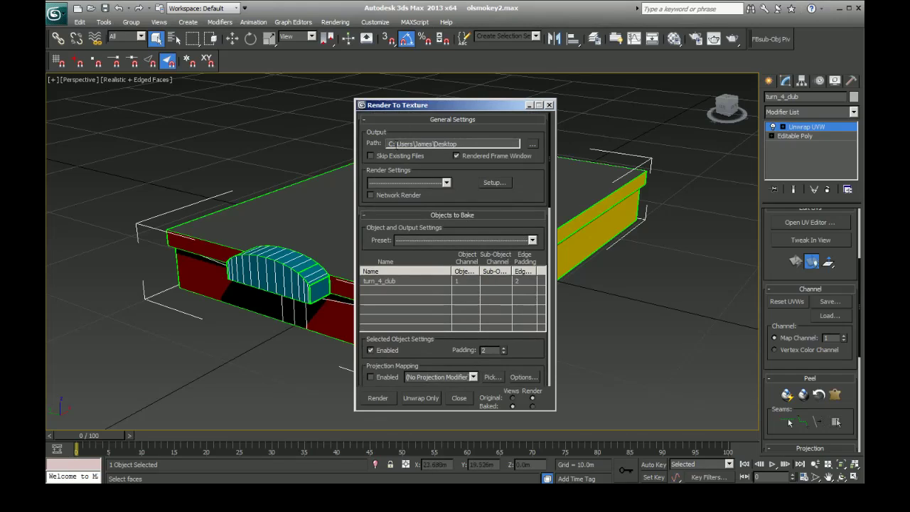
drag(510, 106, 538, 118)
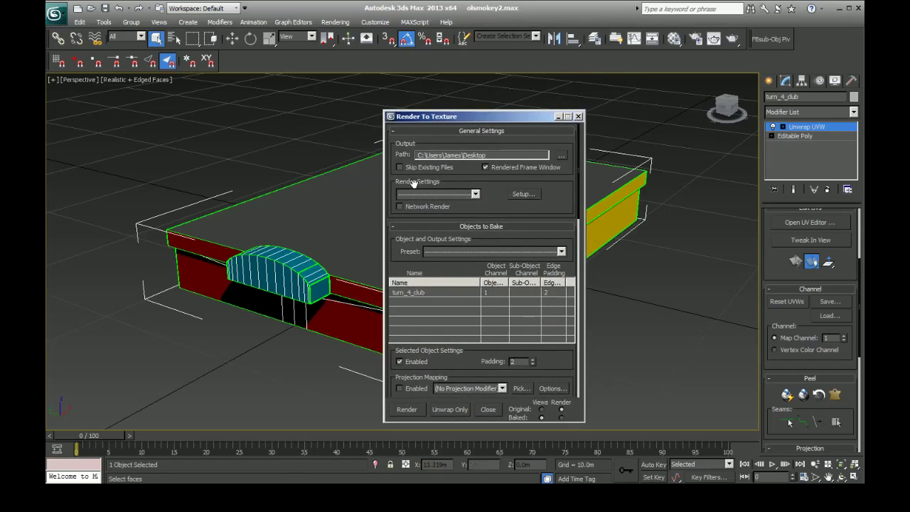
click(449, 194)
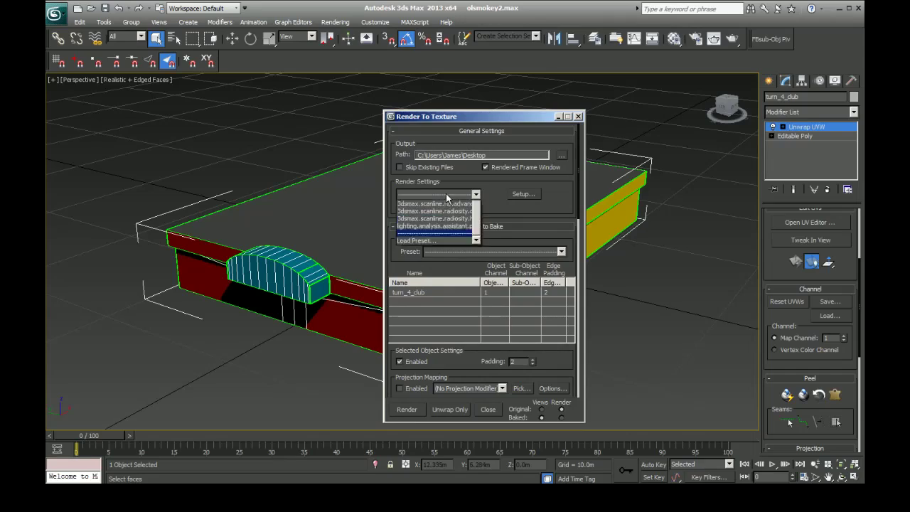
scroll(466, 231, up, 2)
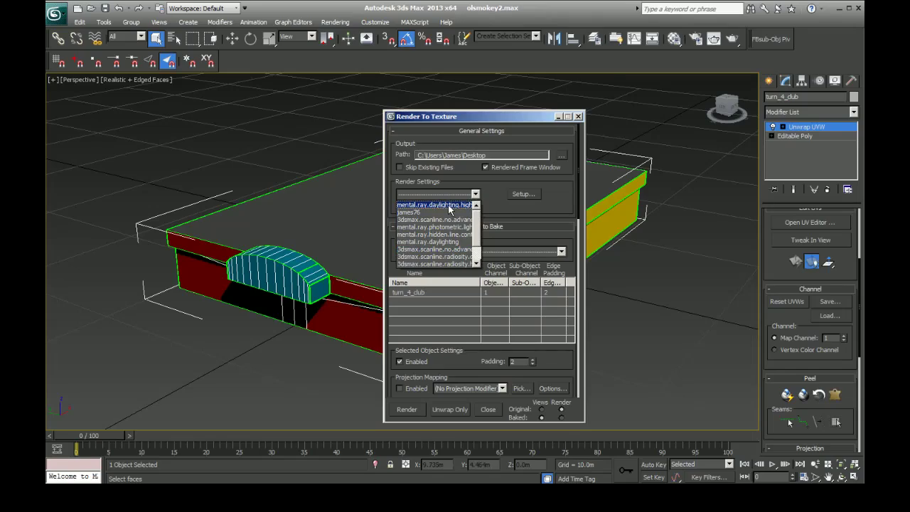
click(451, 206)
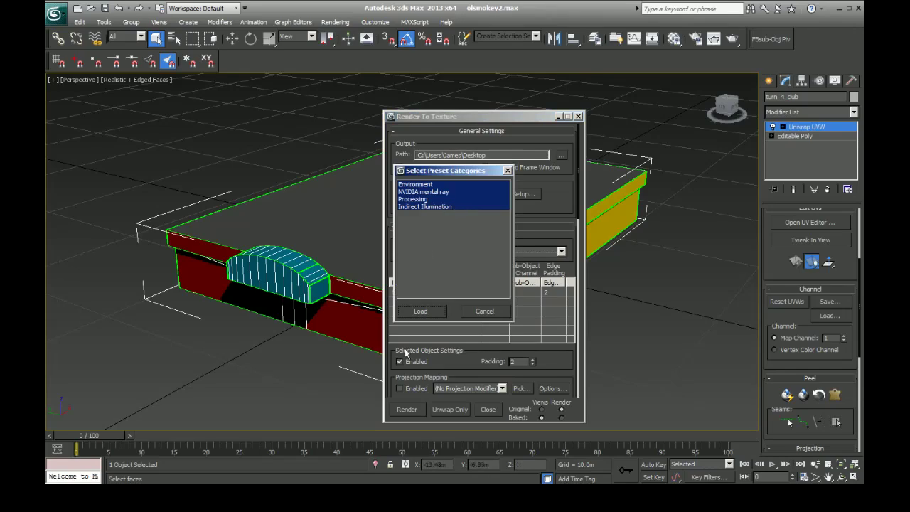
click(424, 310)
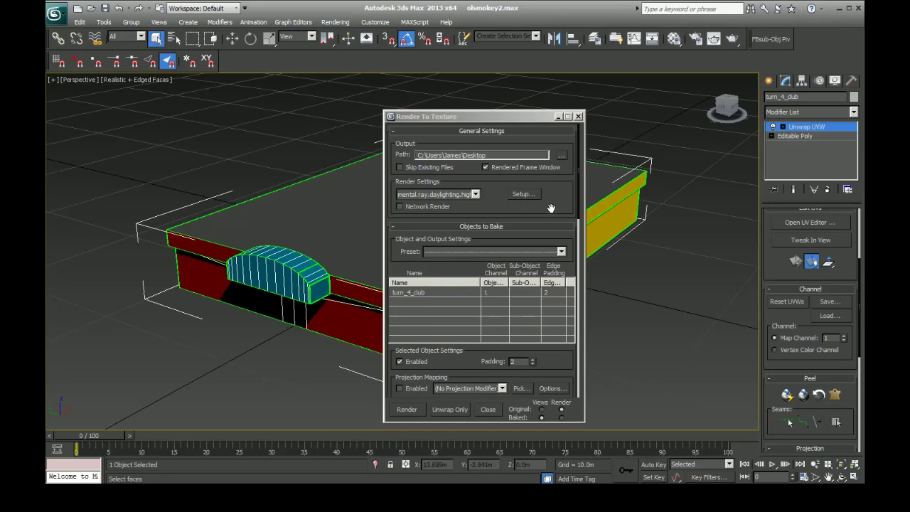
Examine the object's bake padding setting and the gaps between the UV islands in the UV editor
drag(552, 217, 559, 142)
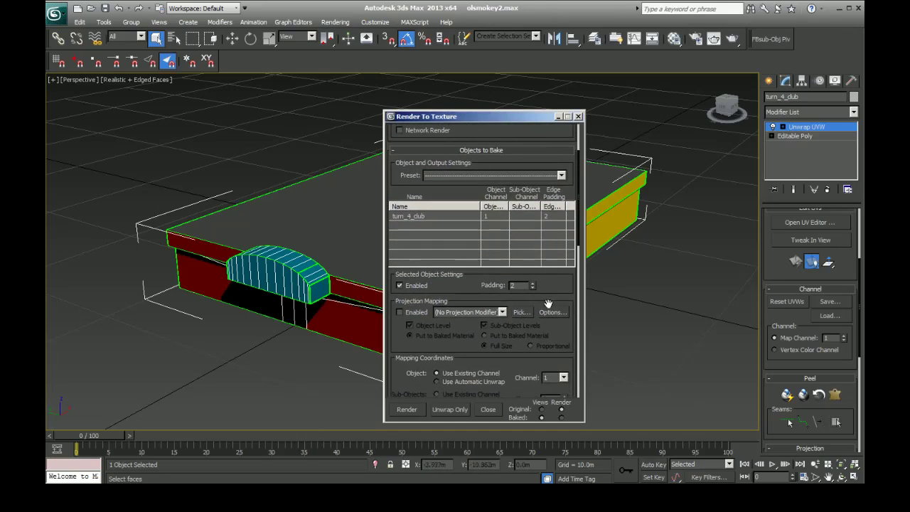
drag(549, 292, 551, 279)
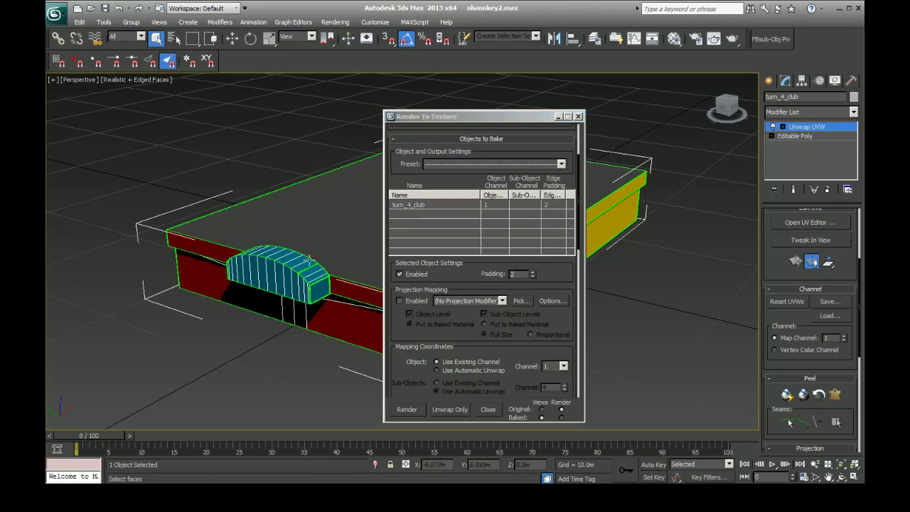
click(537, 117)
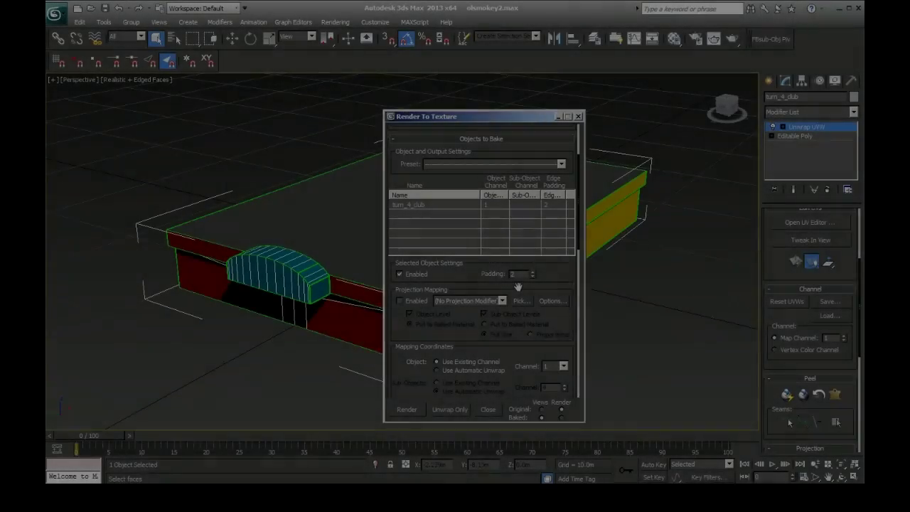
mouse_move(557, 275)
mouse_down()
mouse_move(556, 240)
mouse_move(556, 358)
mouse_move(551, 284)
mouse_up()
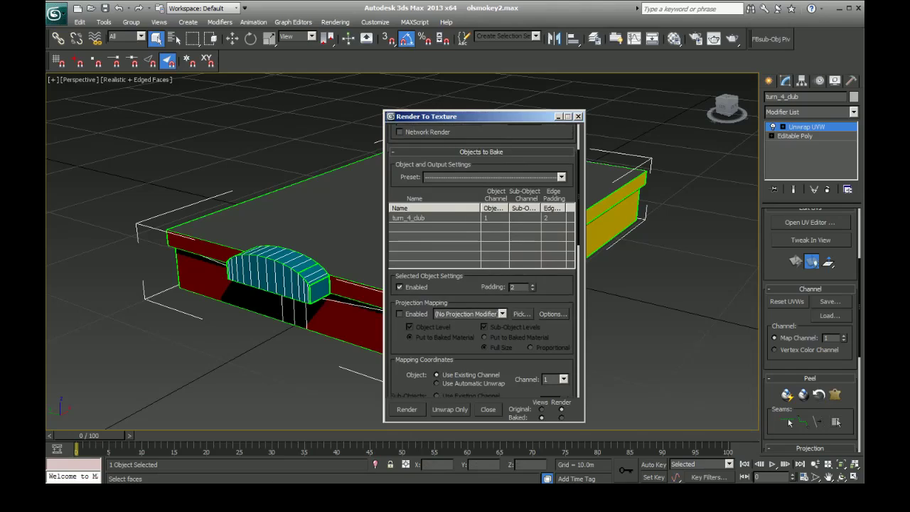
click(810, 223)
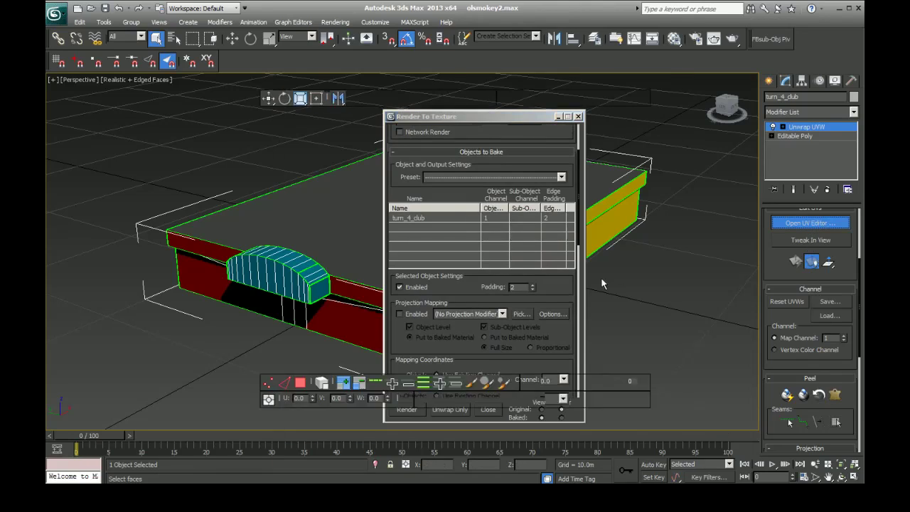
double_click(612, 84)
scroll(476, 330, up, 8)
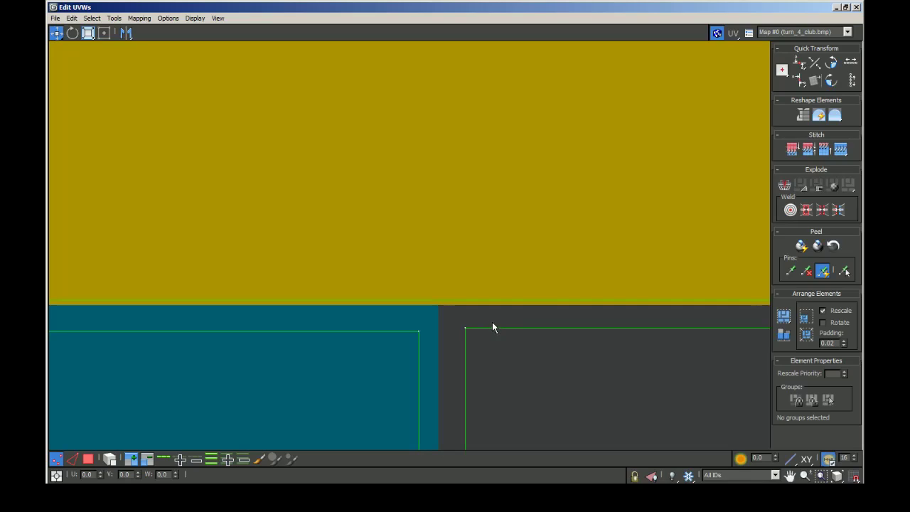
click(836, 7)
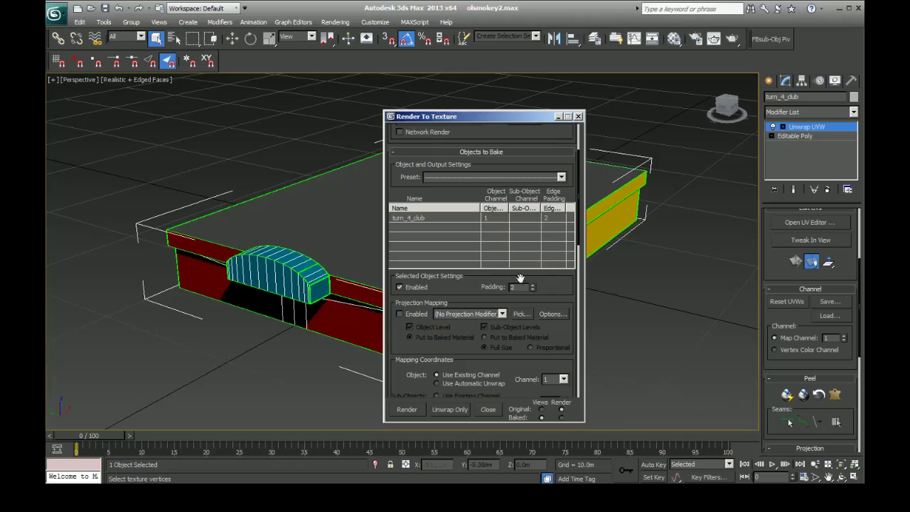
Set the object's mapping coordinates for the bake to existing channel 1
scroll(463, 270, down, 5)
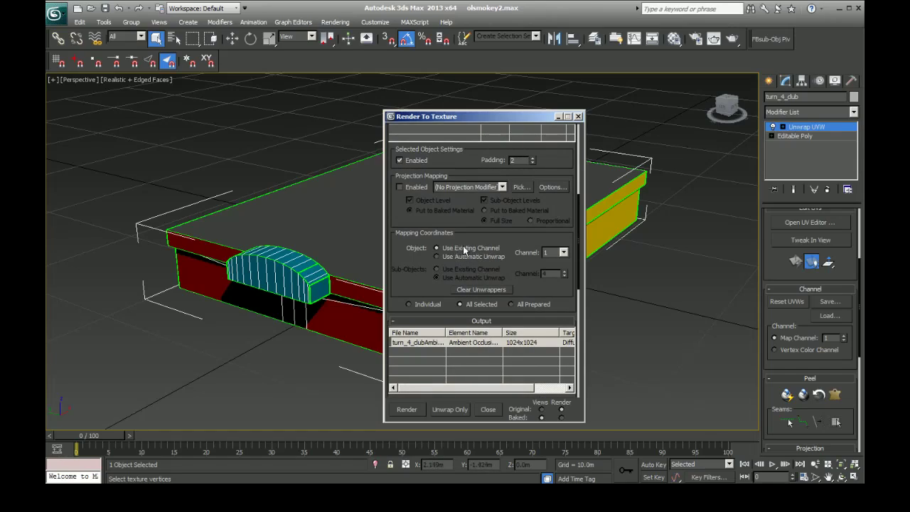
click(563, 253)
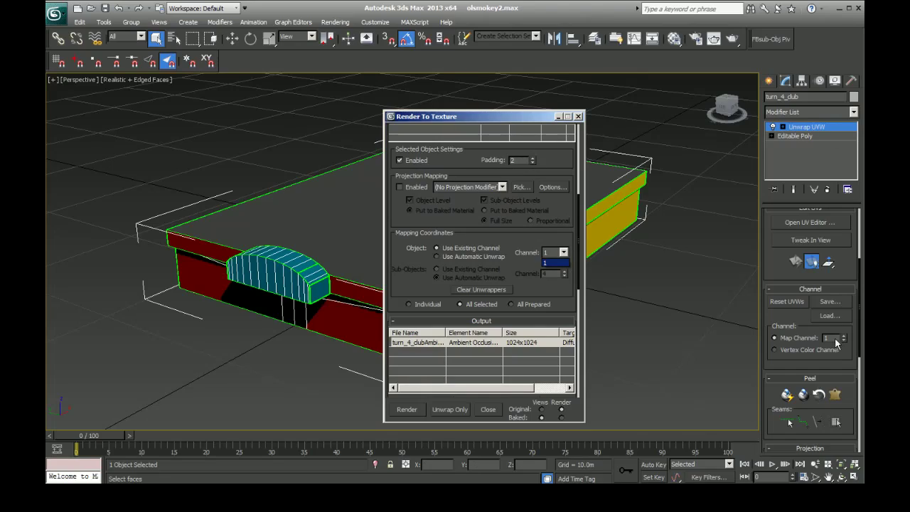
click(561, 253)
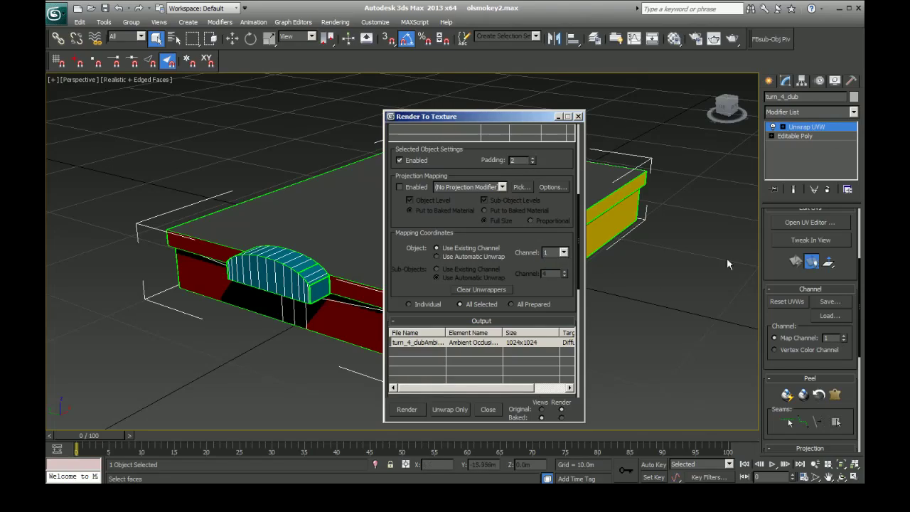
click(563, 253)
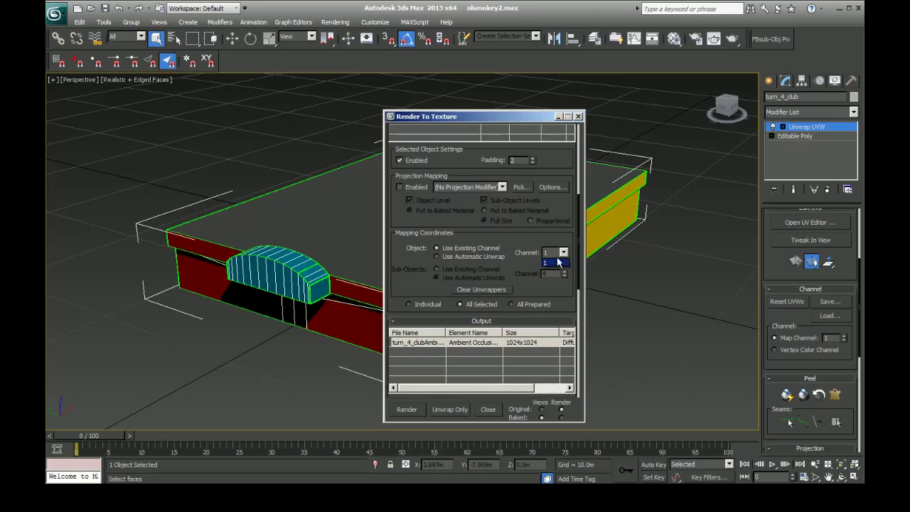
click(551, 262)
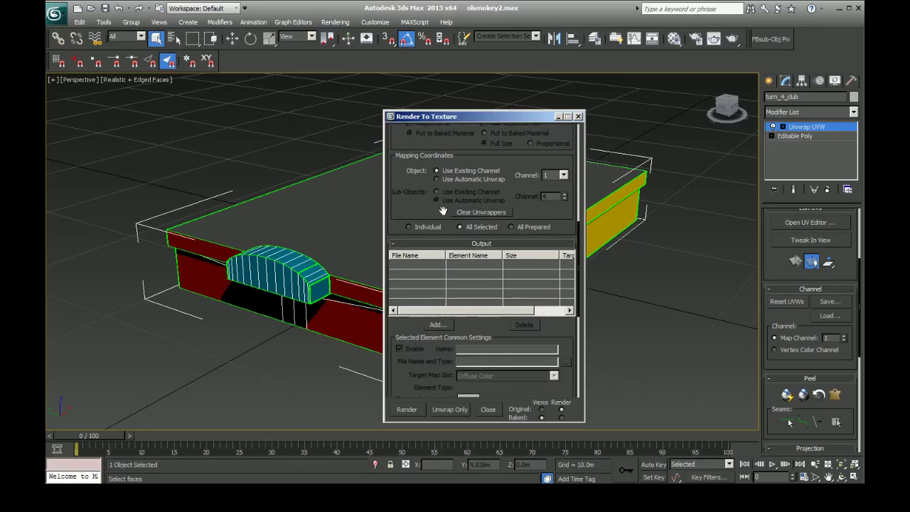
Add an Ambient Occlusion (MR) output element and save its file to the Desktop as turn_4_clubAmbient Occlusion _MR_.png, 24-bit RGB with alpha channel
click(438, 325)
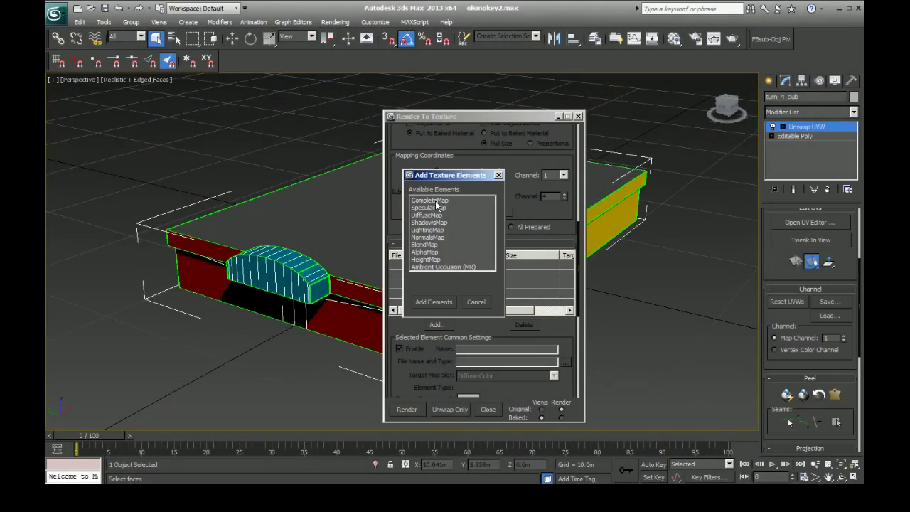
click(440, 268)
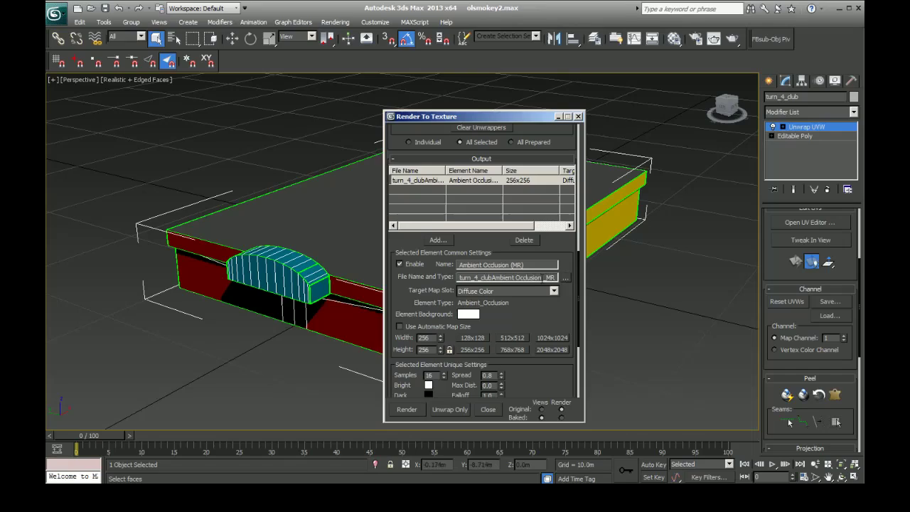
click(565, 279)
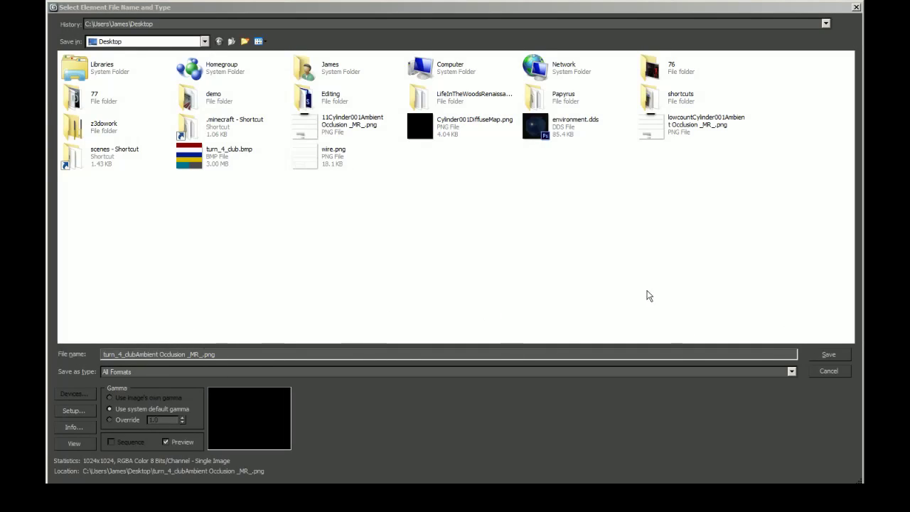
click(828, 354)
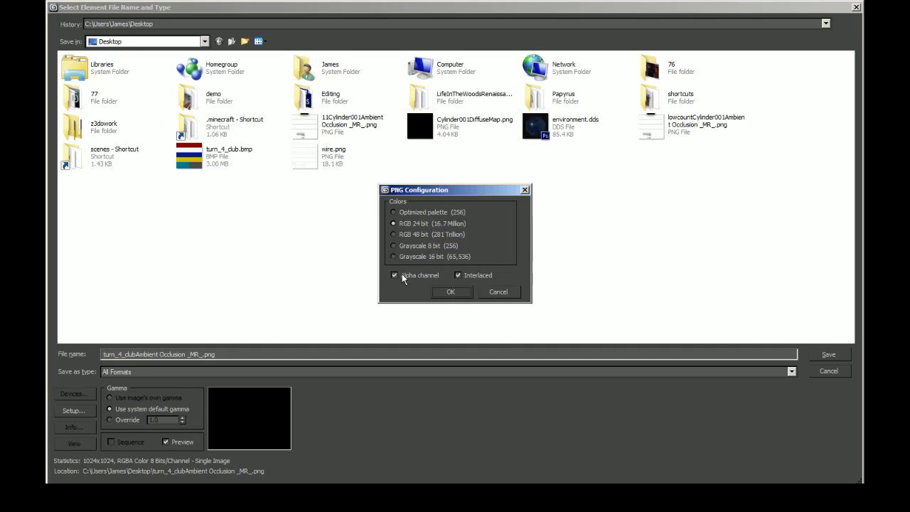
click(461, 295)
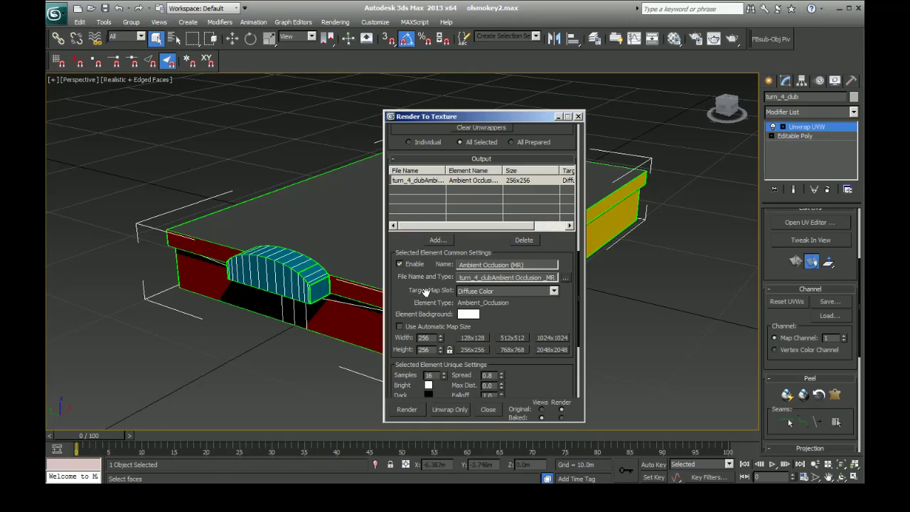
Set the ambient occlusion element to the Diffuse Color map slot with a white background and a 1024x1024 map size
click(491, 290)
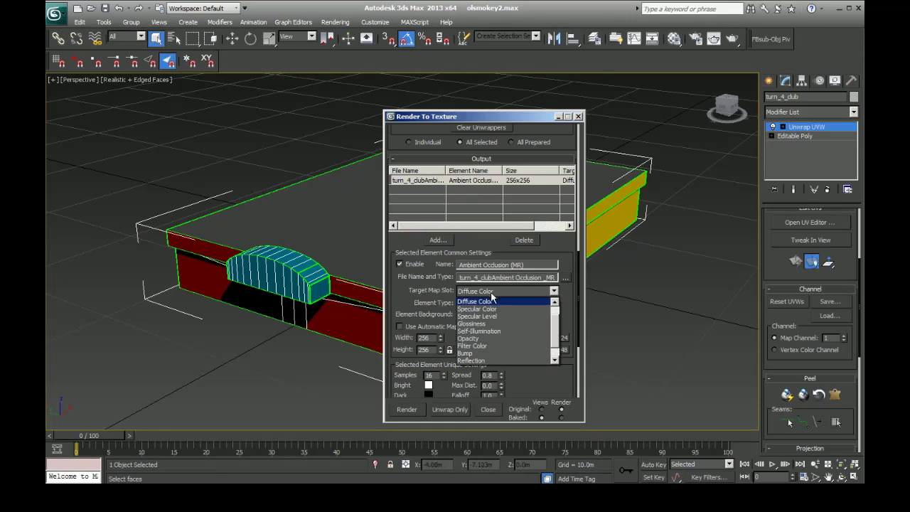
click(491, 301)
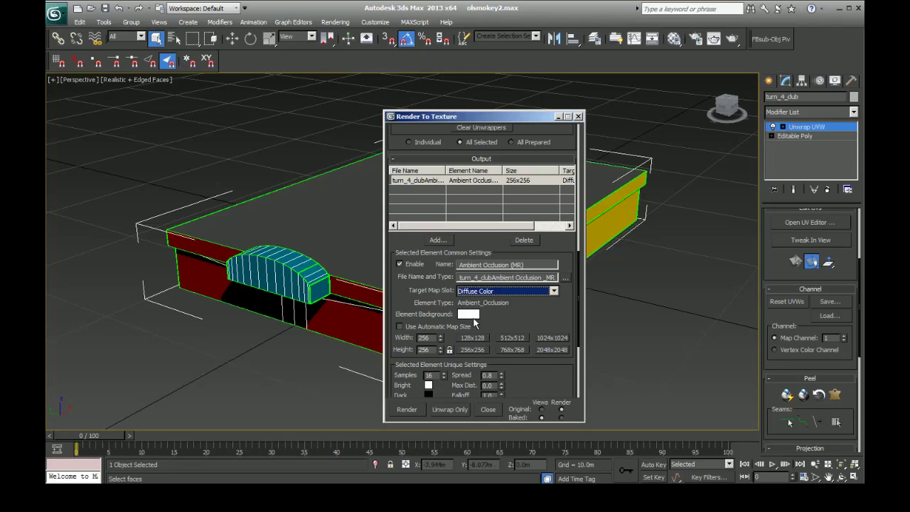
click(467, 314)
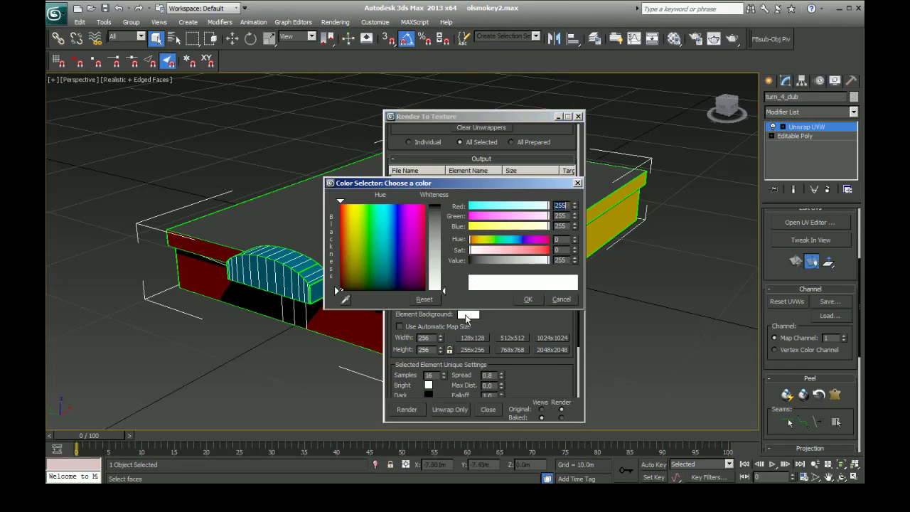
click(528, 298)
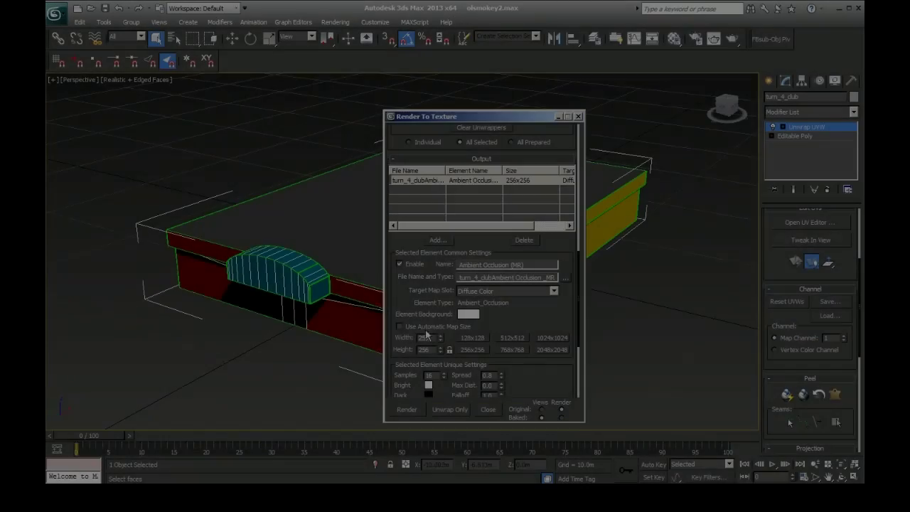
click(542, 337)
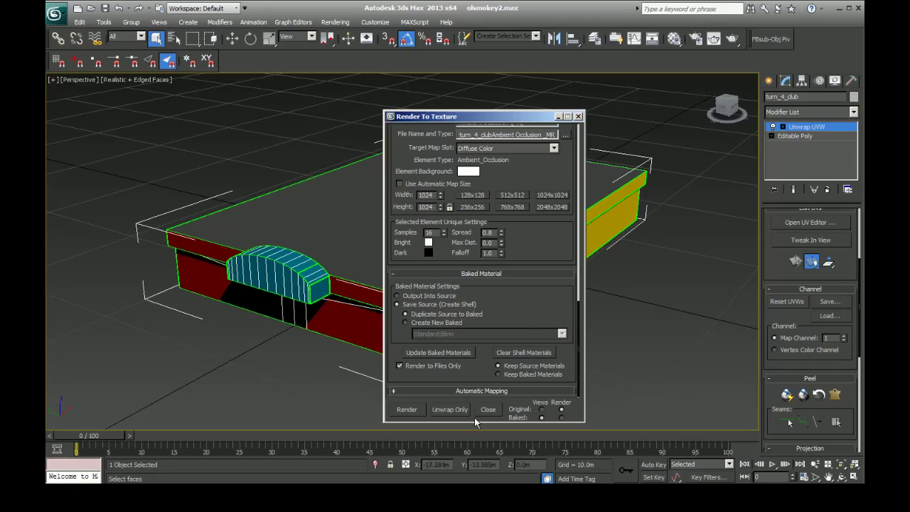
Render the ambient occlusion map to file and move the progress and render windows apart
click(406, 411)
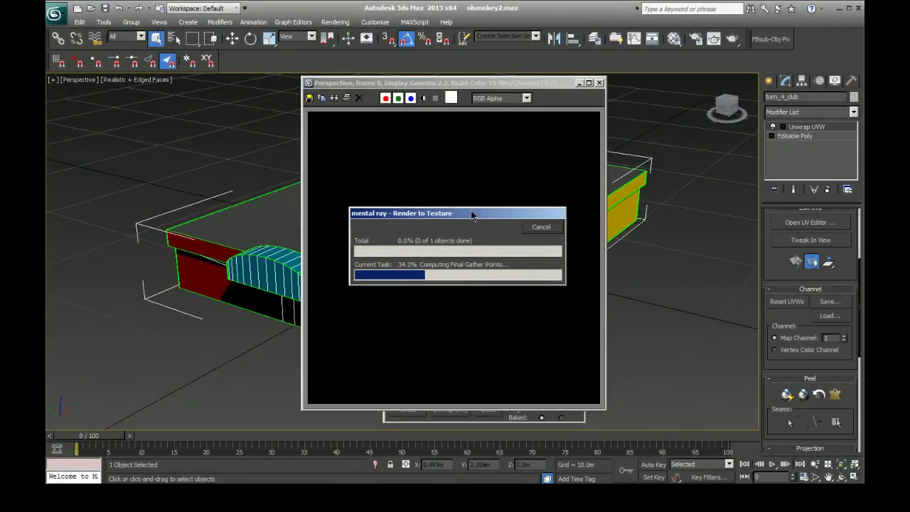
drag(471, 214, 652, 207)
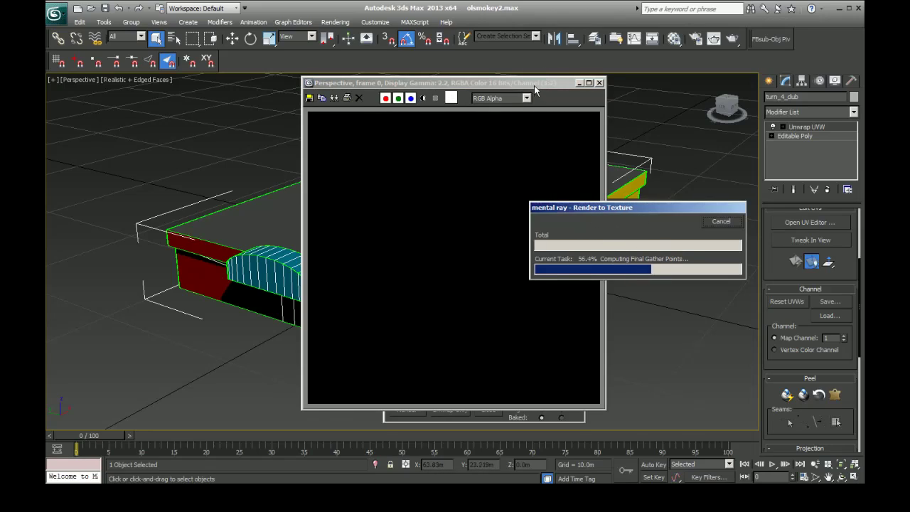
drag(534, 84, 348, 95)
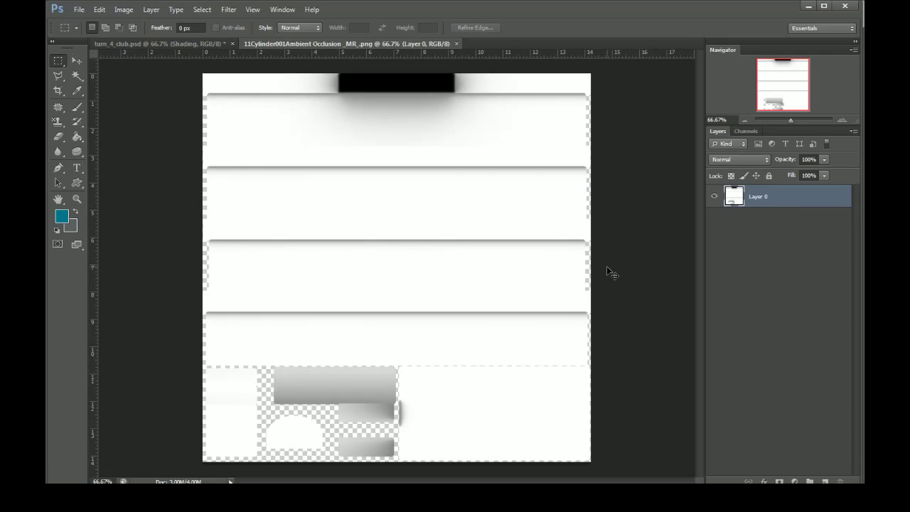
In Photoshop, copy the entire ambient occlusion image and hide the Shading and Wire layers in turn_4_club.psd
key(ctrl+a)
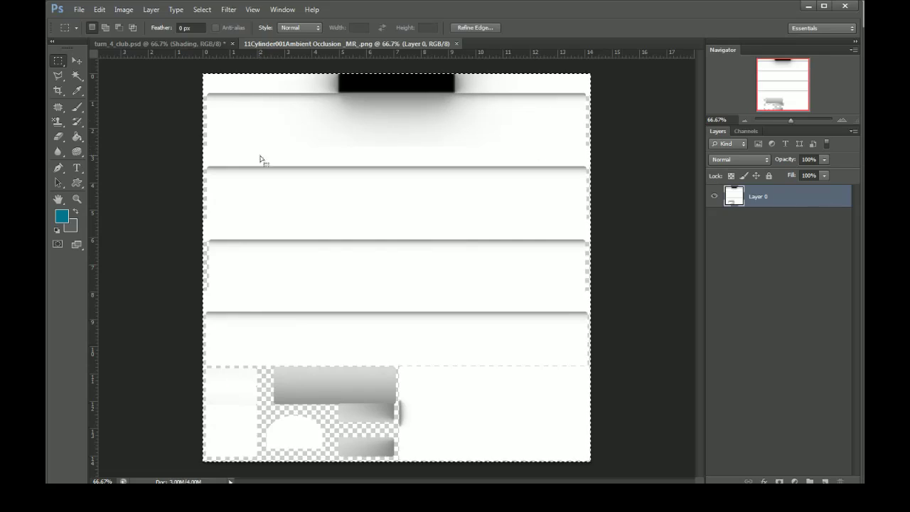
click(178, 44)
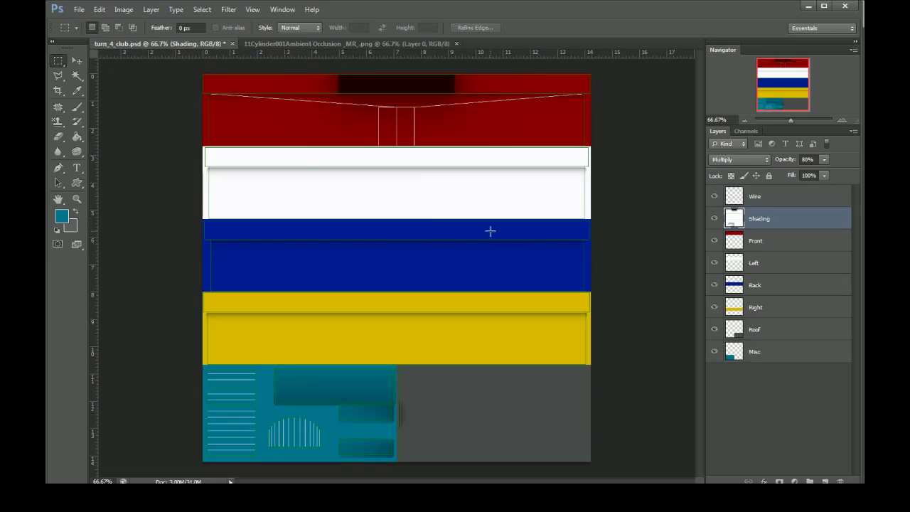
click(714, 218)
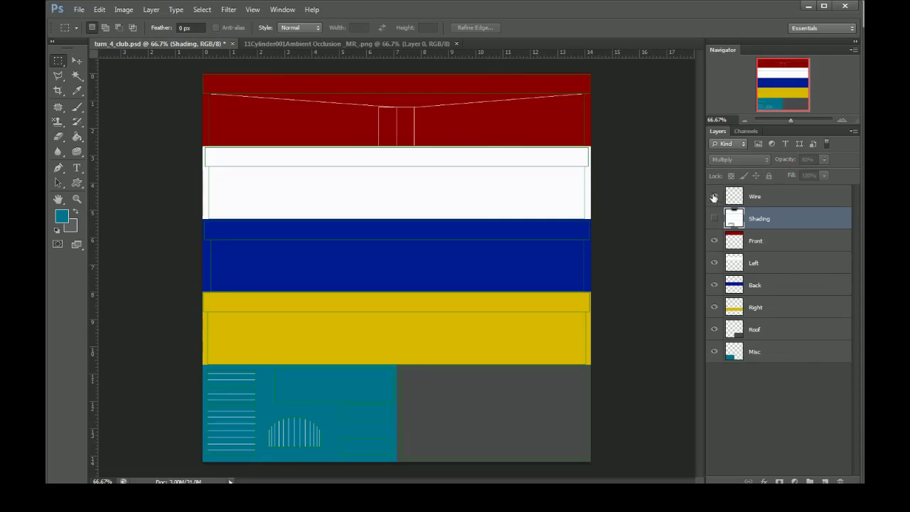
click(714, 197)
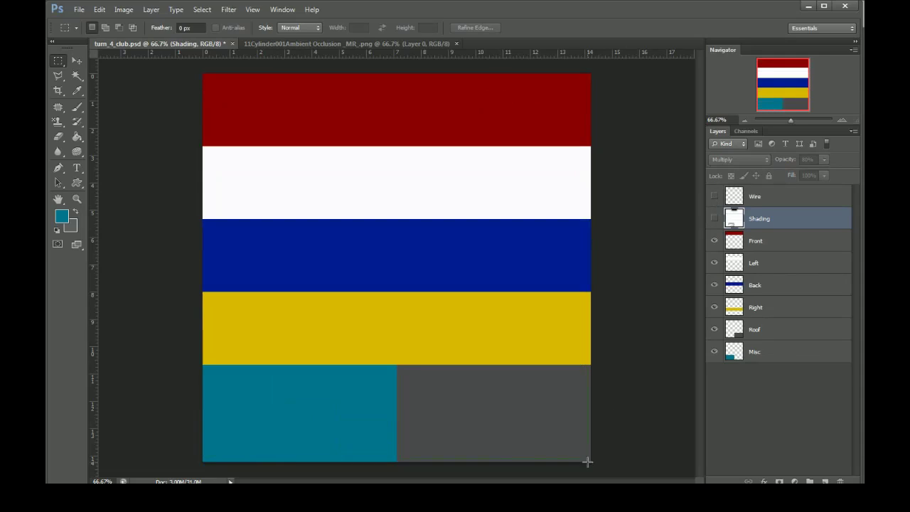
Paste the copied ambient occlusion image in place as a new layer above the Shading layer
click(111, 15)
mouse_move(106, 110)
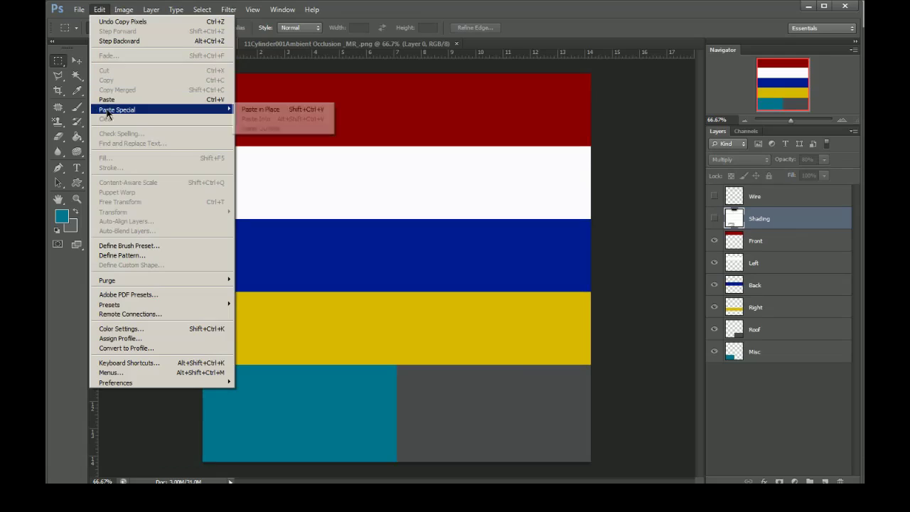
click(260, 109)
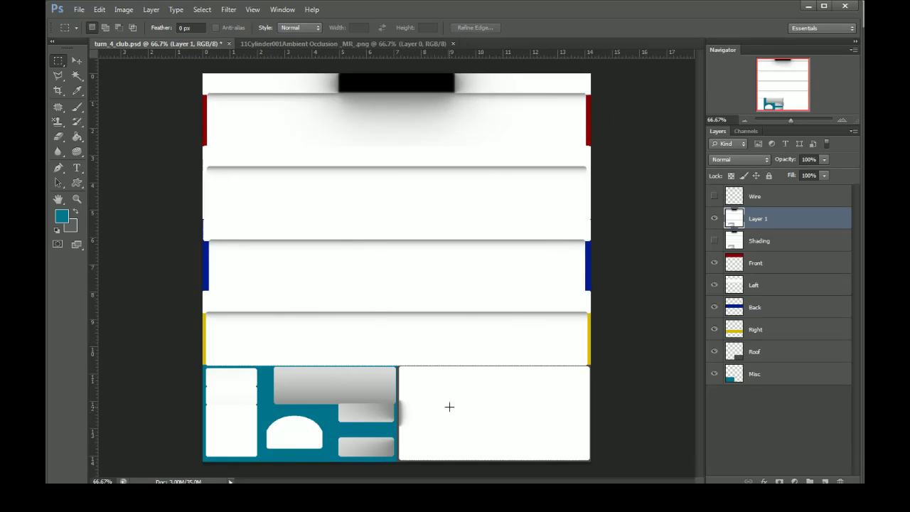
Set the pasted ambient occlusion layer's blend mode to Multiply and its opacity to 80%
double_click(729, 221)
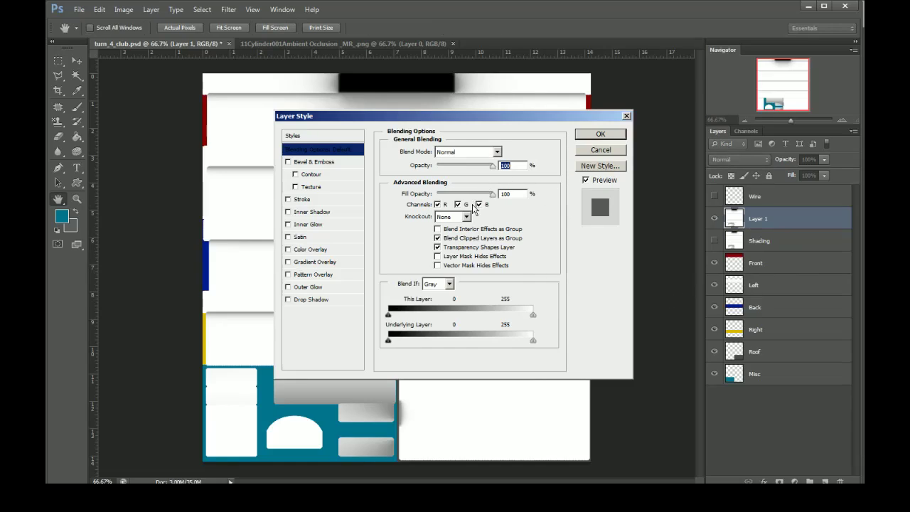
click(468, 152)
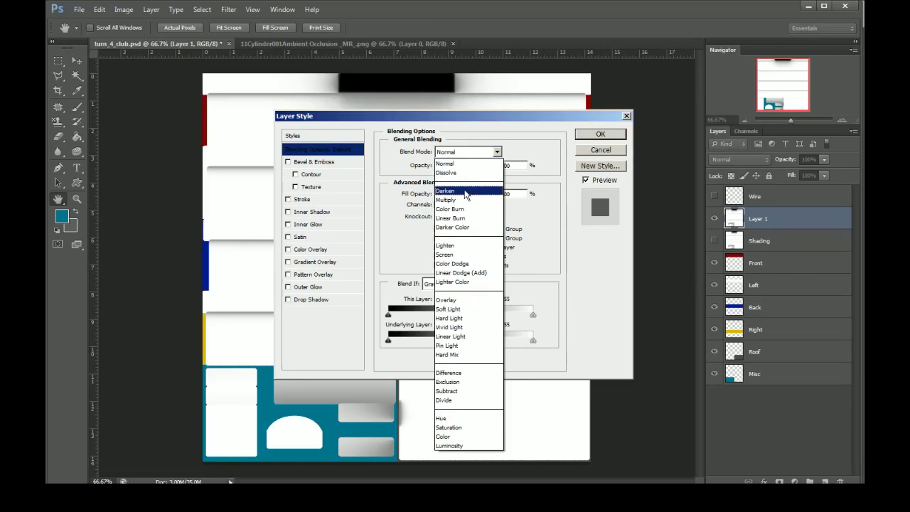
click(465, 197)
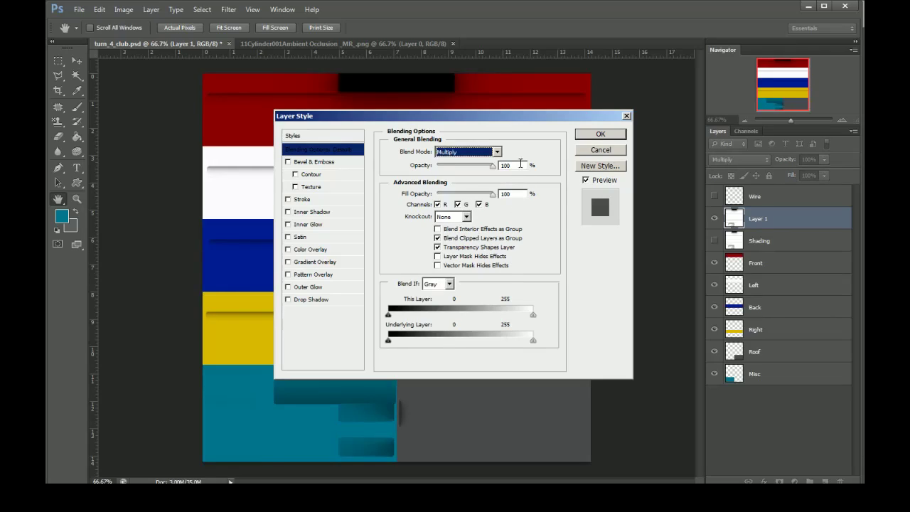
click(520, 164)
text(80)
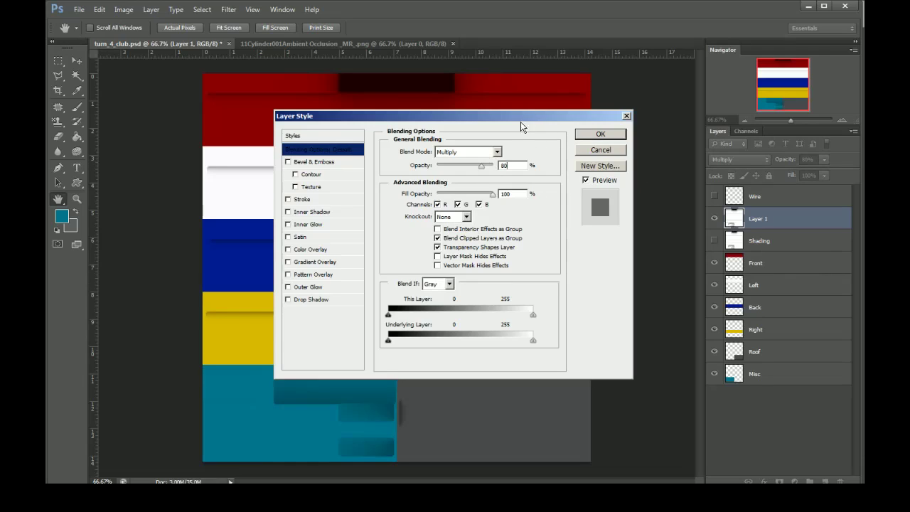
drag(520, 122, 749, 218)
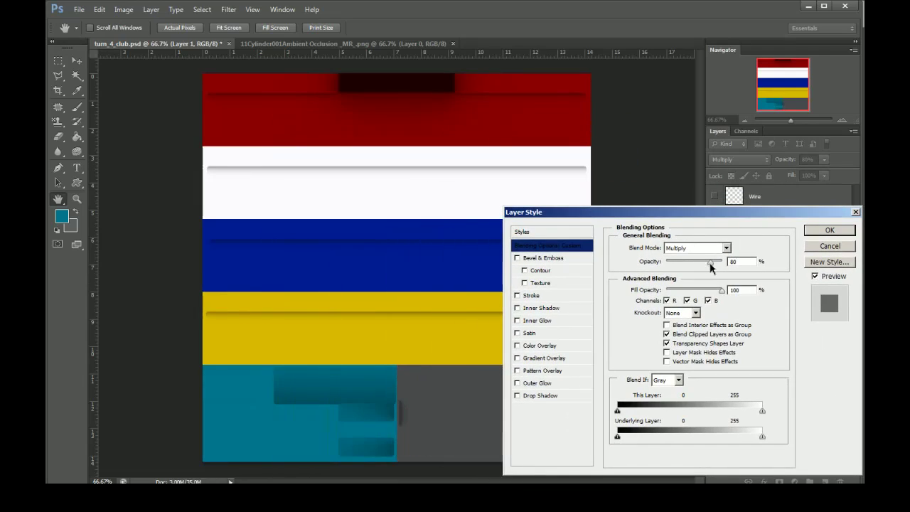
mouse_move(710, 262)
mouse_down()
mouse_move(700, 262)
mouse_move(741, 265)
mouse_move(710, 267)
mouse_move(681, 287)
mouse_move(729, 274)
mouse_move(685, 273)
mouse_move(710, 270)
mouse_up()
text(80)
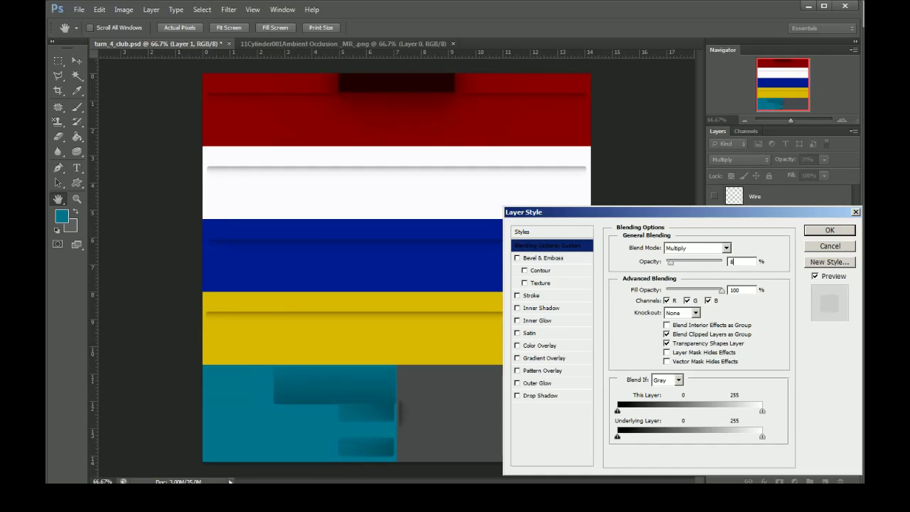
click(824, 230)
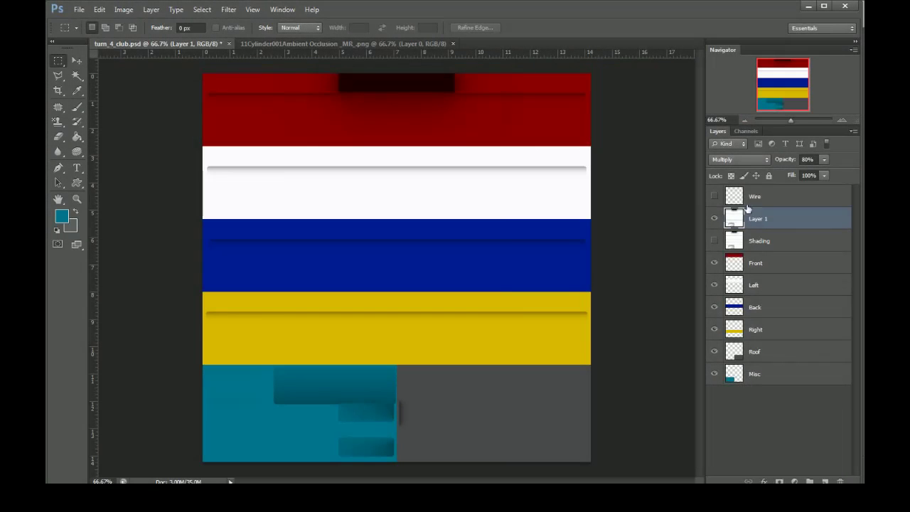